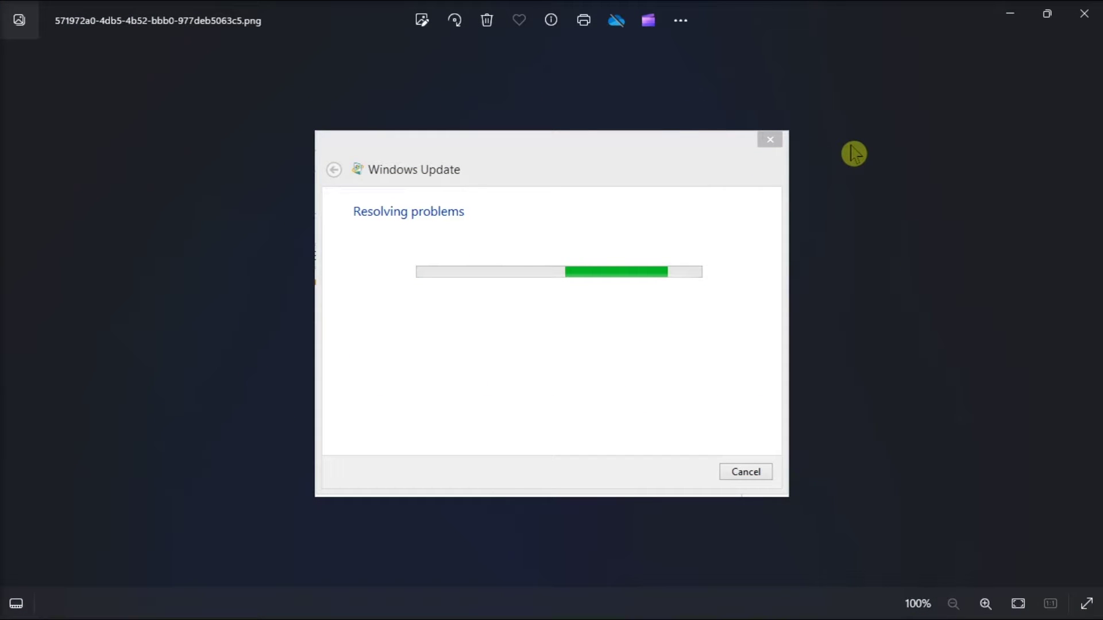
- Show the Start menu's power options to view Restart without restarting
left_click(448, 603)
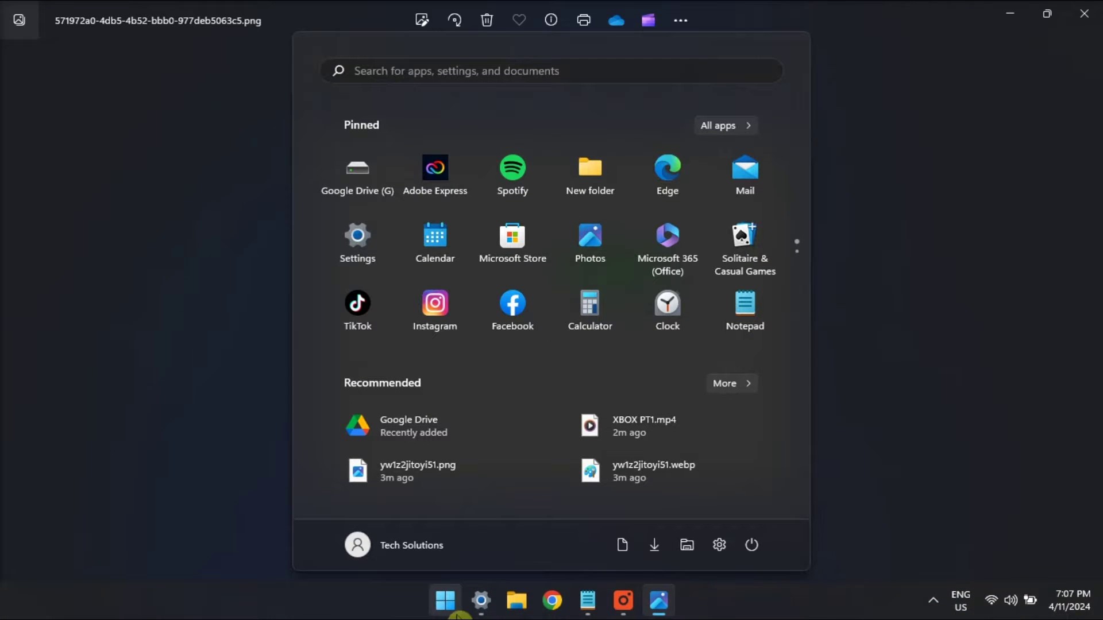
left_click(751, 546)
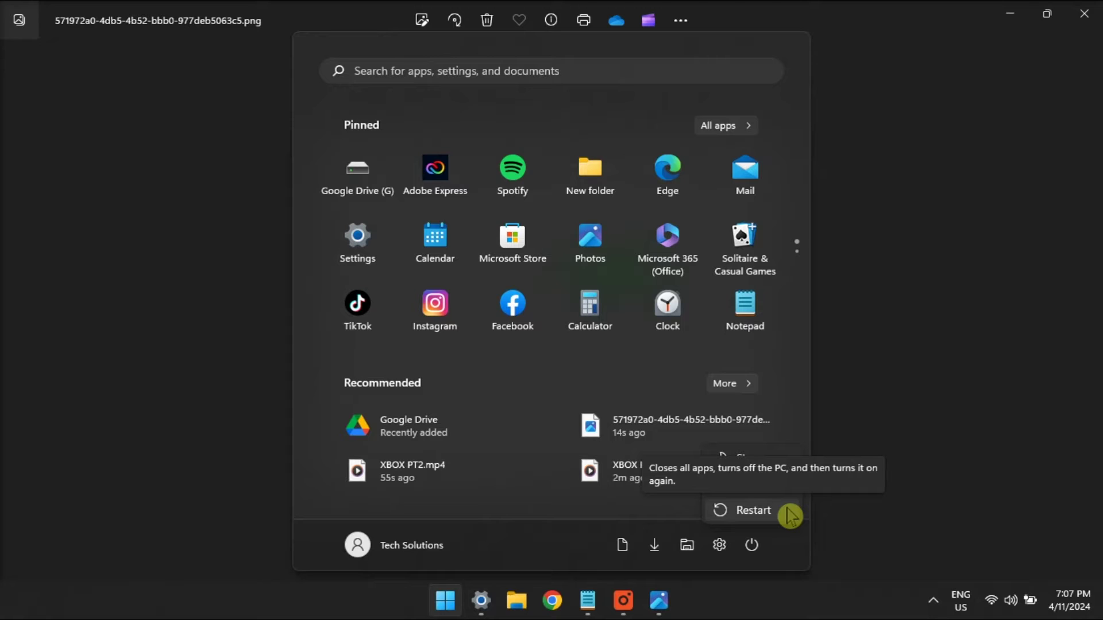
- Search for Command Prompt, then open Services and jump to entries starting with C
left_click(521, 87)
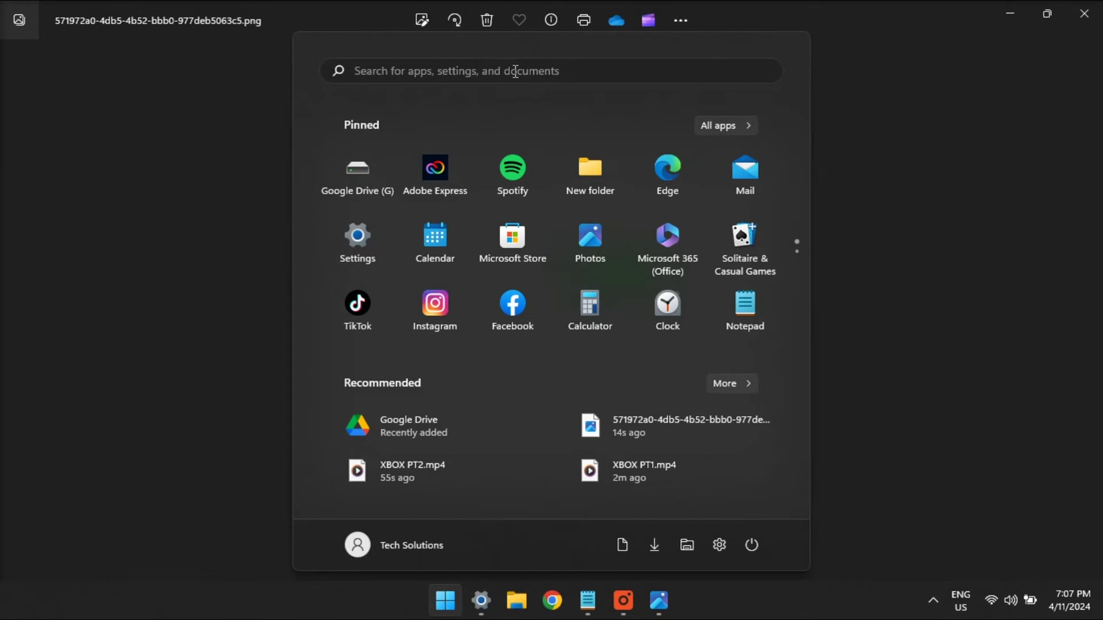
type("COMMAND")
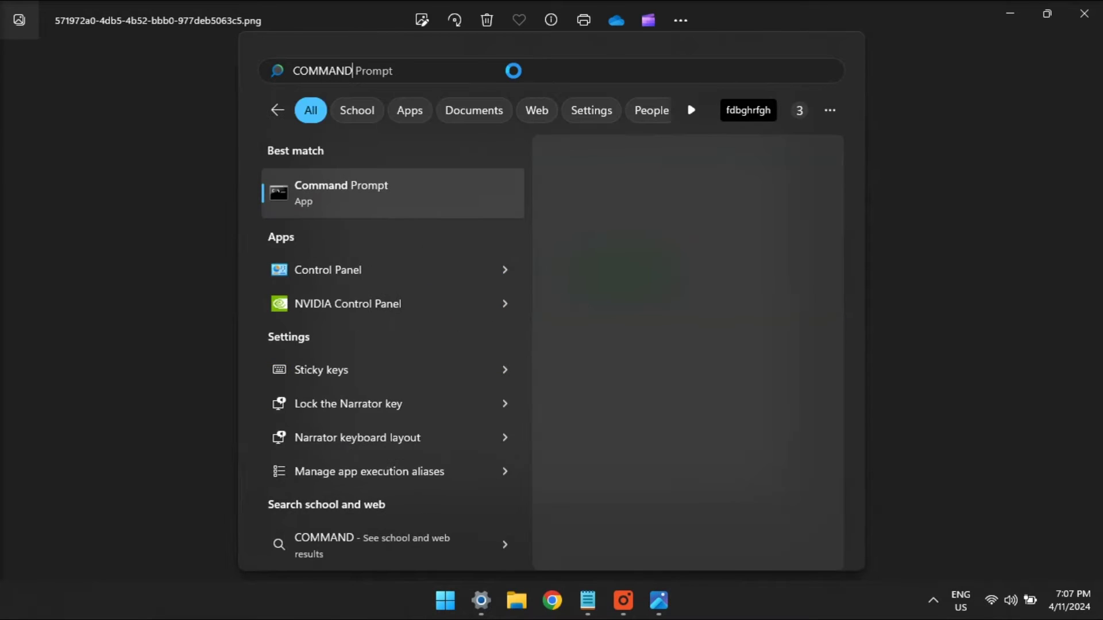
left_click(726, 334)
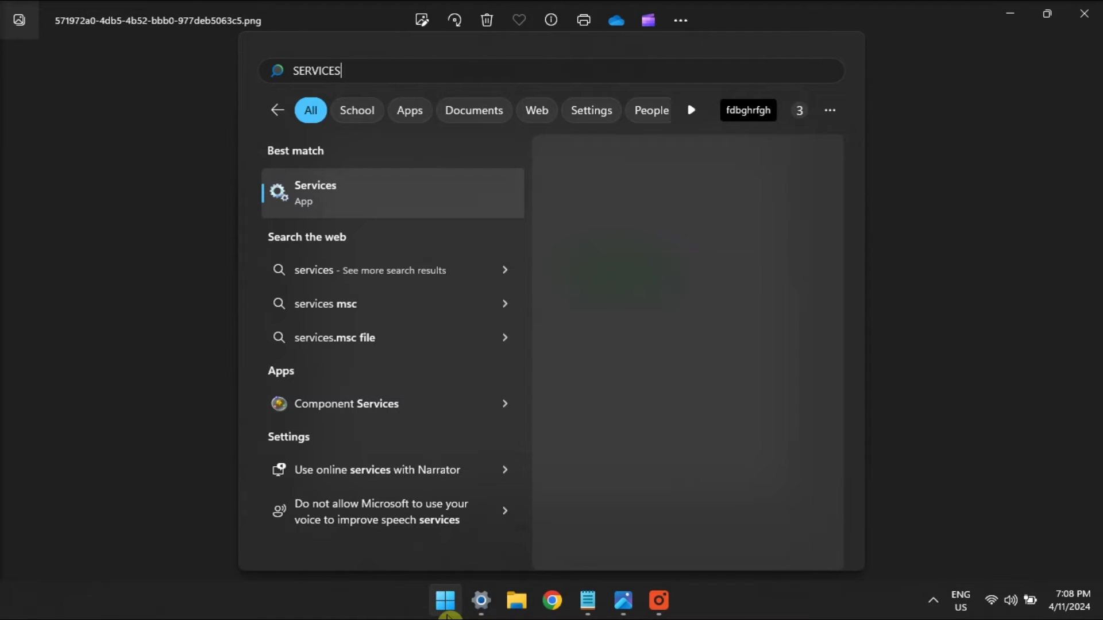
left_click(387, 209)
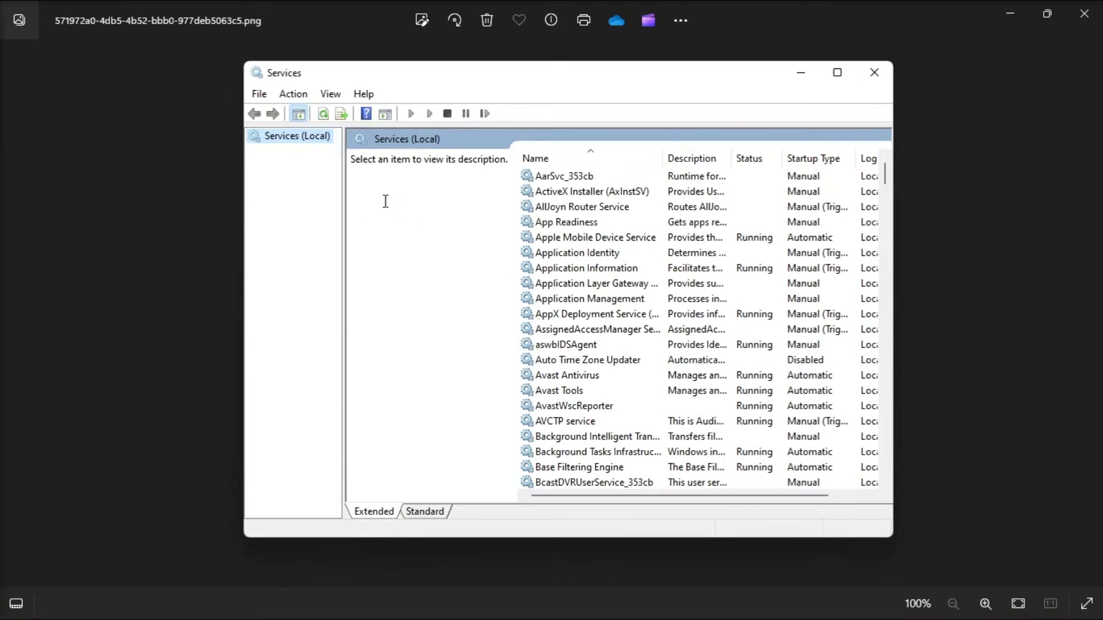
left_click(624, 317)
key("c")
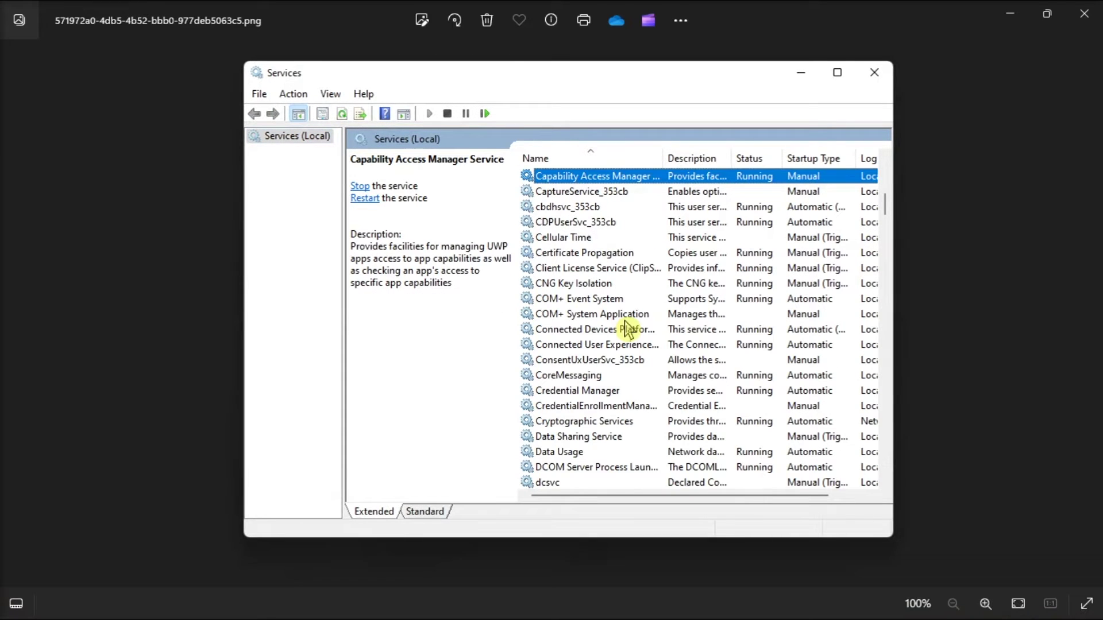
- Stop Cryptographic Services, set its startup type to Automatic, apply, and close Services
double_click(583, 422)
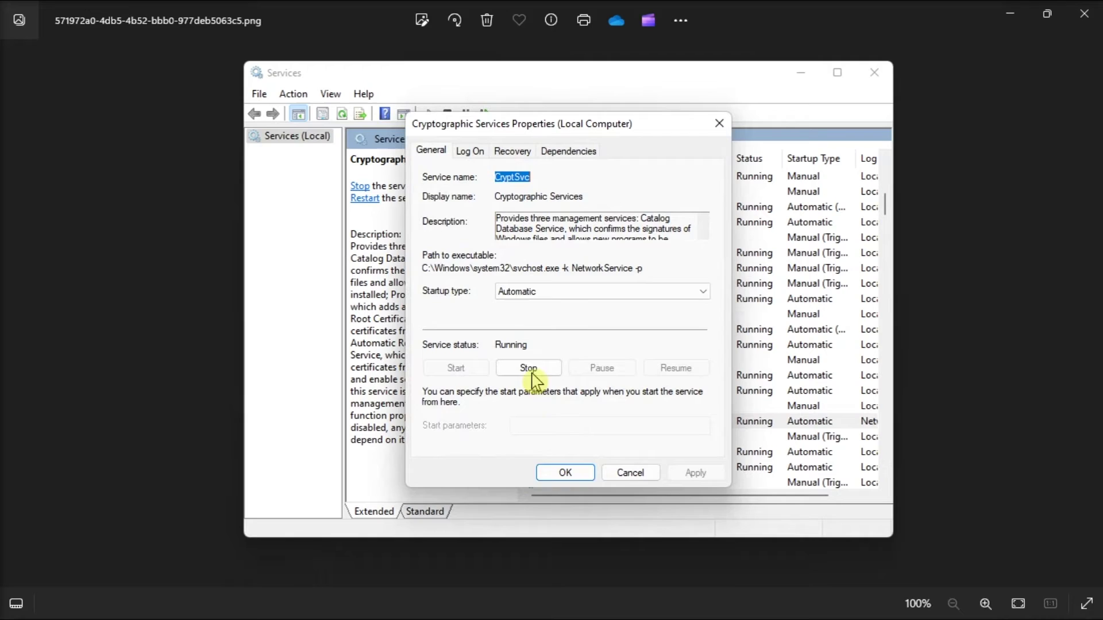
left_click(519, 376)
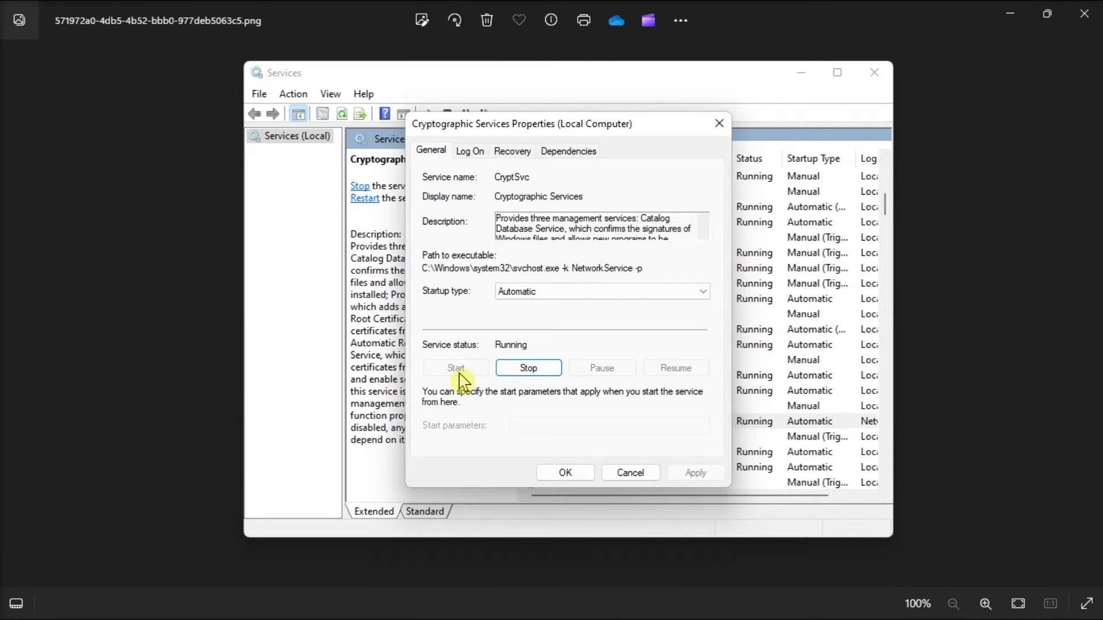
left_click(595, 293)
left_click(574, 318)
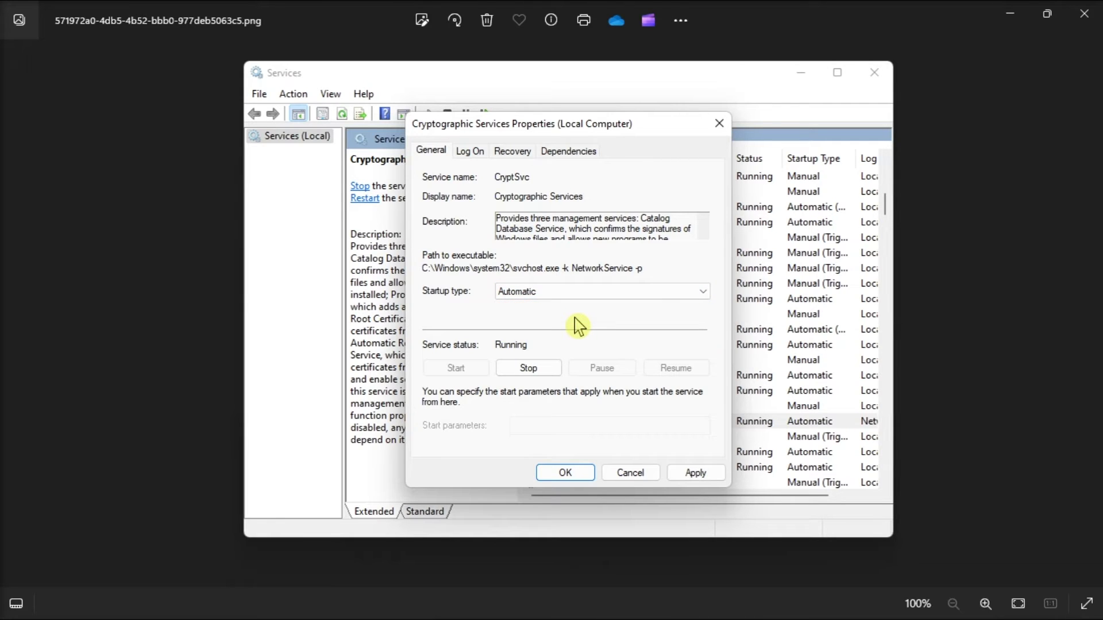
left_click(696, 474)
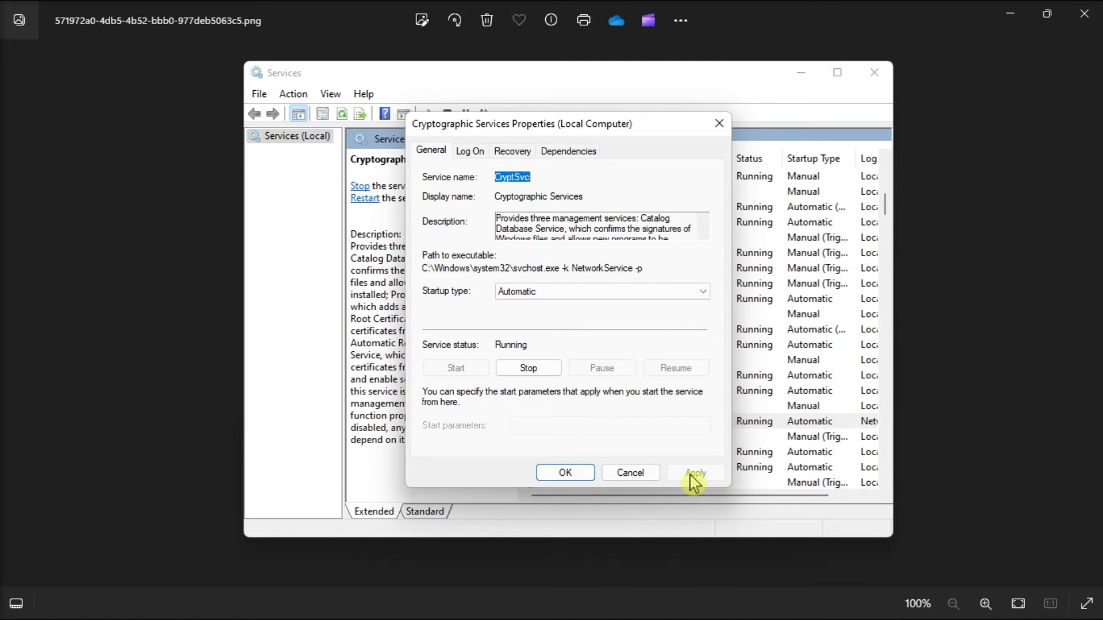
left_click(565, 473)
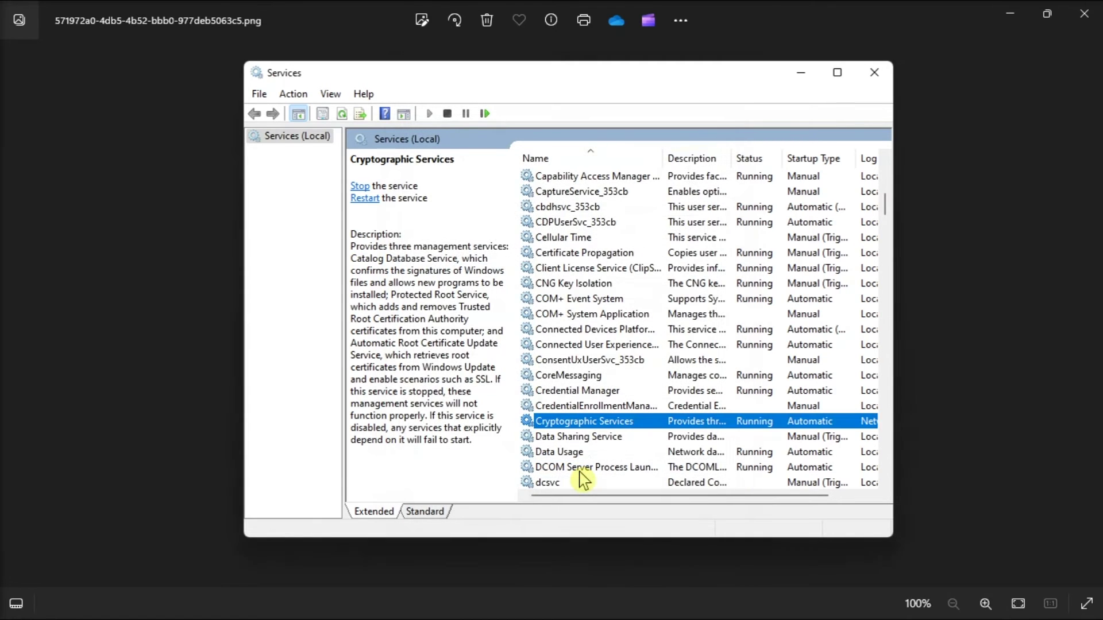
left_click(873, 73)
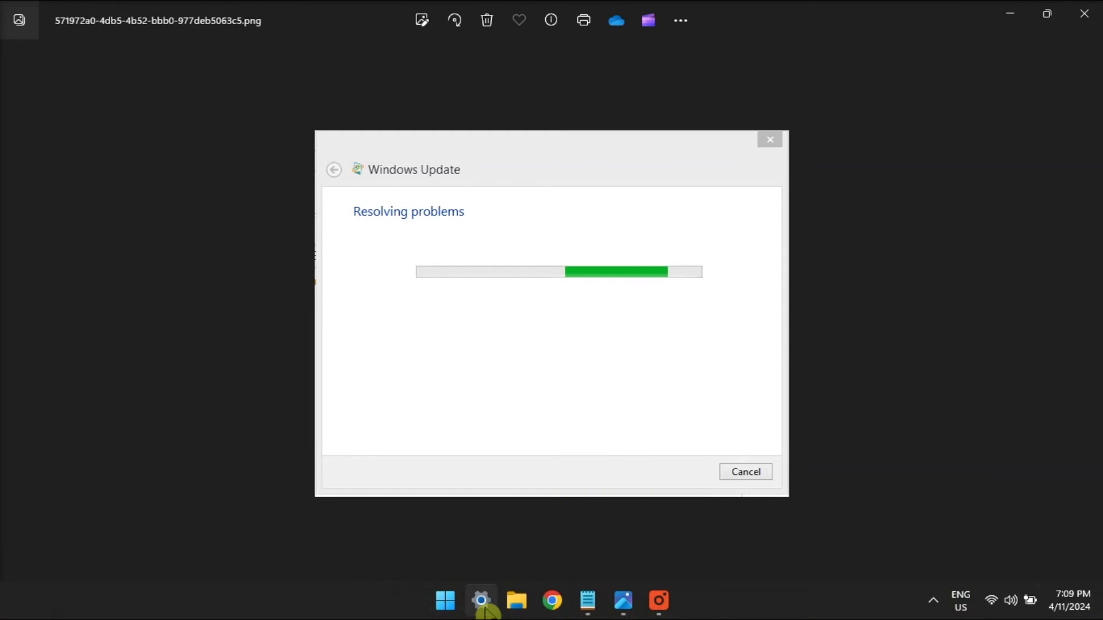
- Open Settings at Windows Update > Advanced options > Optional updates
left_click(480, 600)
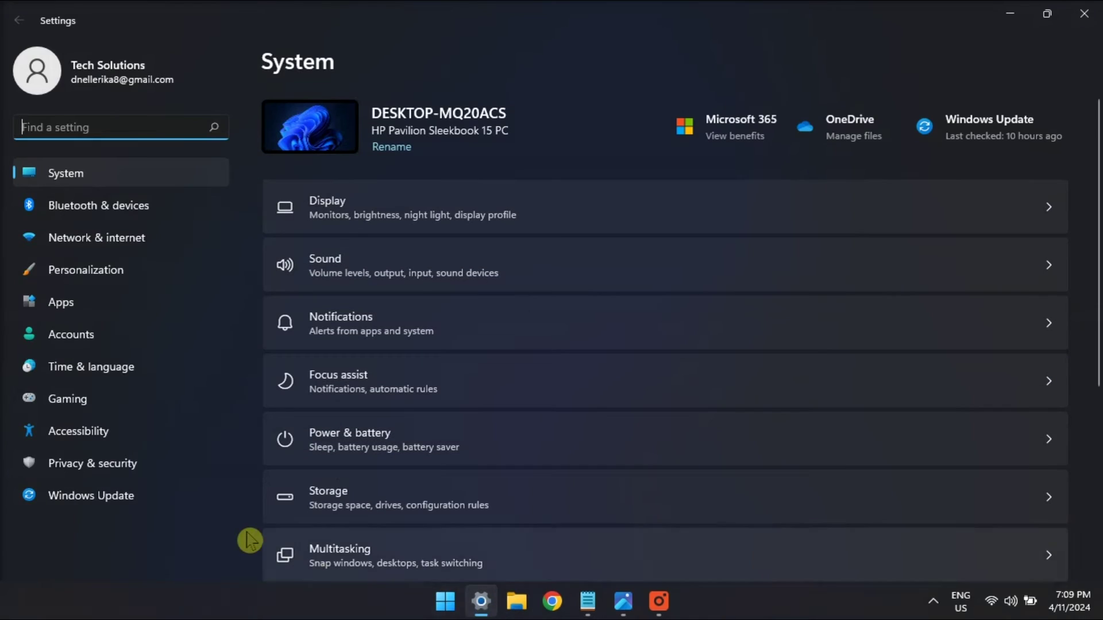
left_click(172, 508)
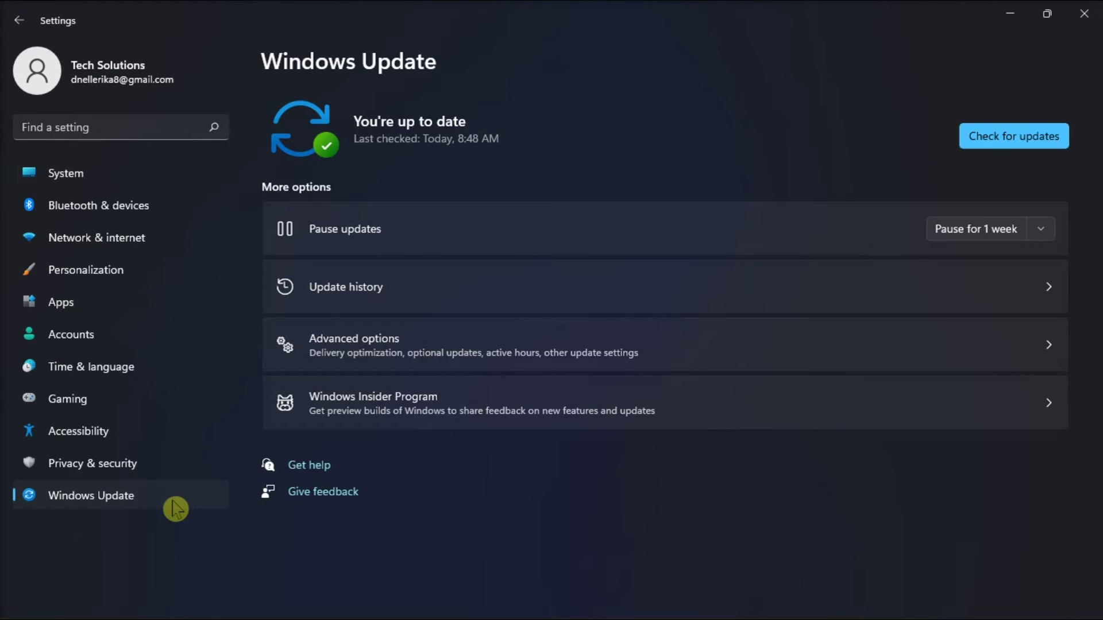
left_click(456, 358)
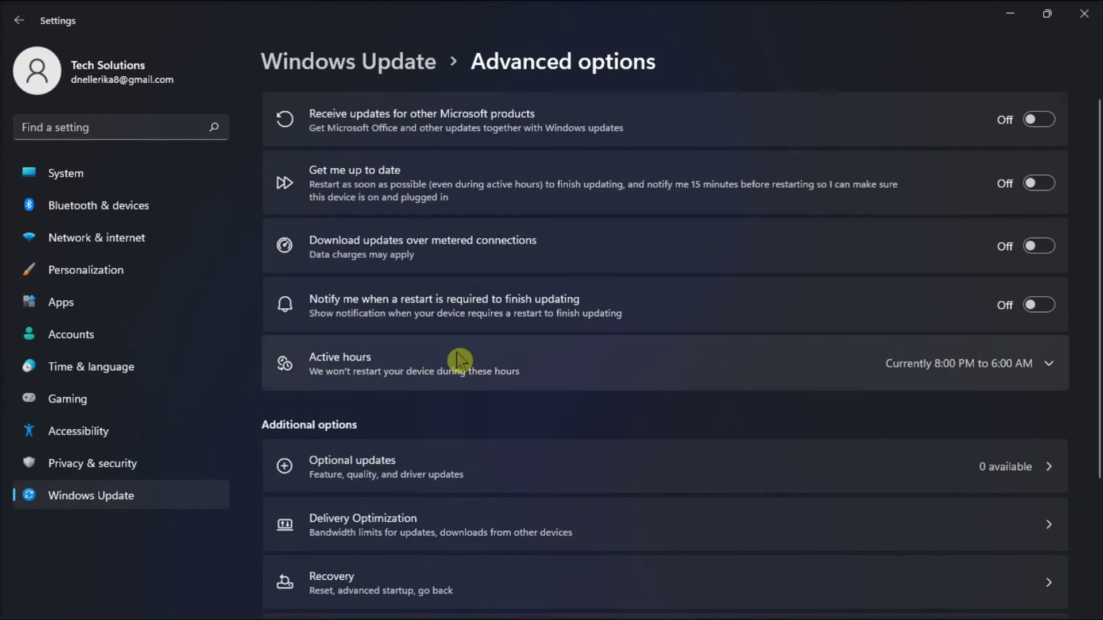
left_click(402, 476)
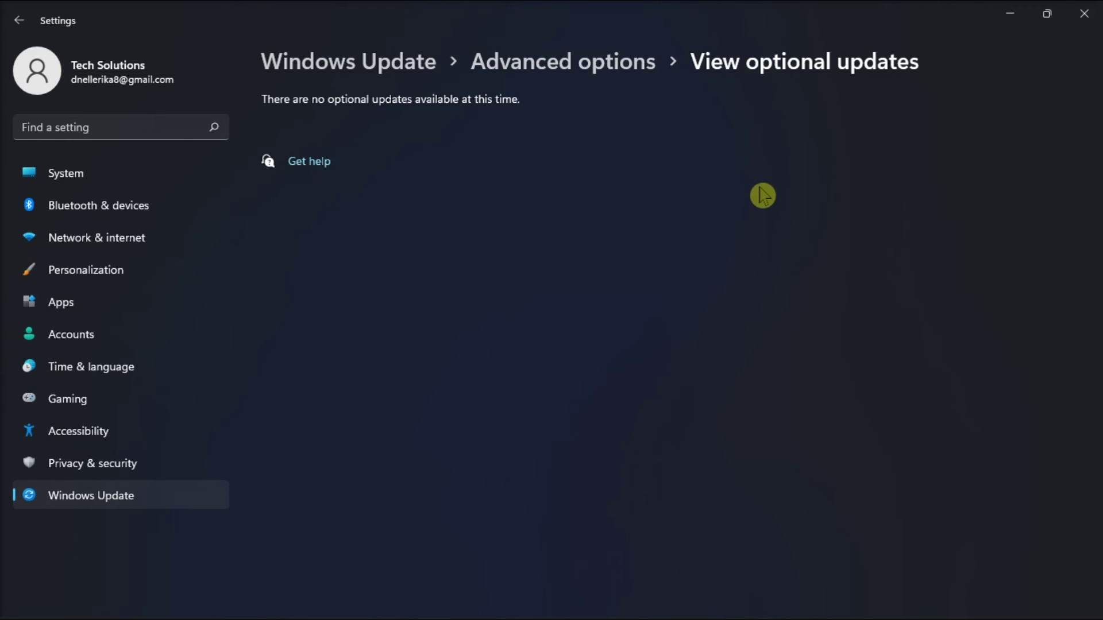
left_click(1009, 14)
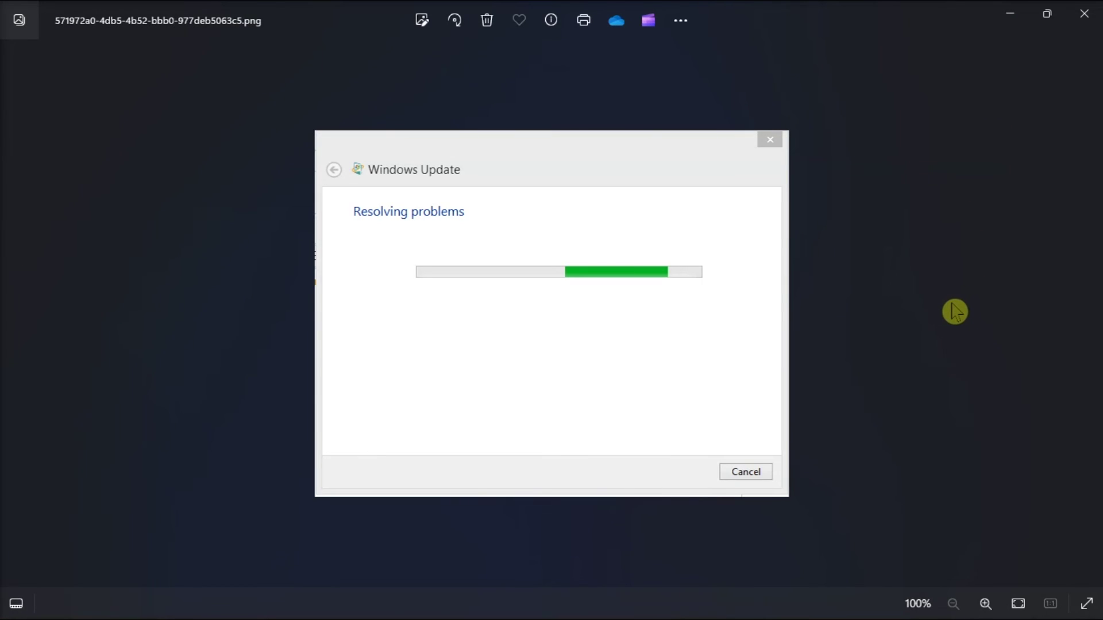